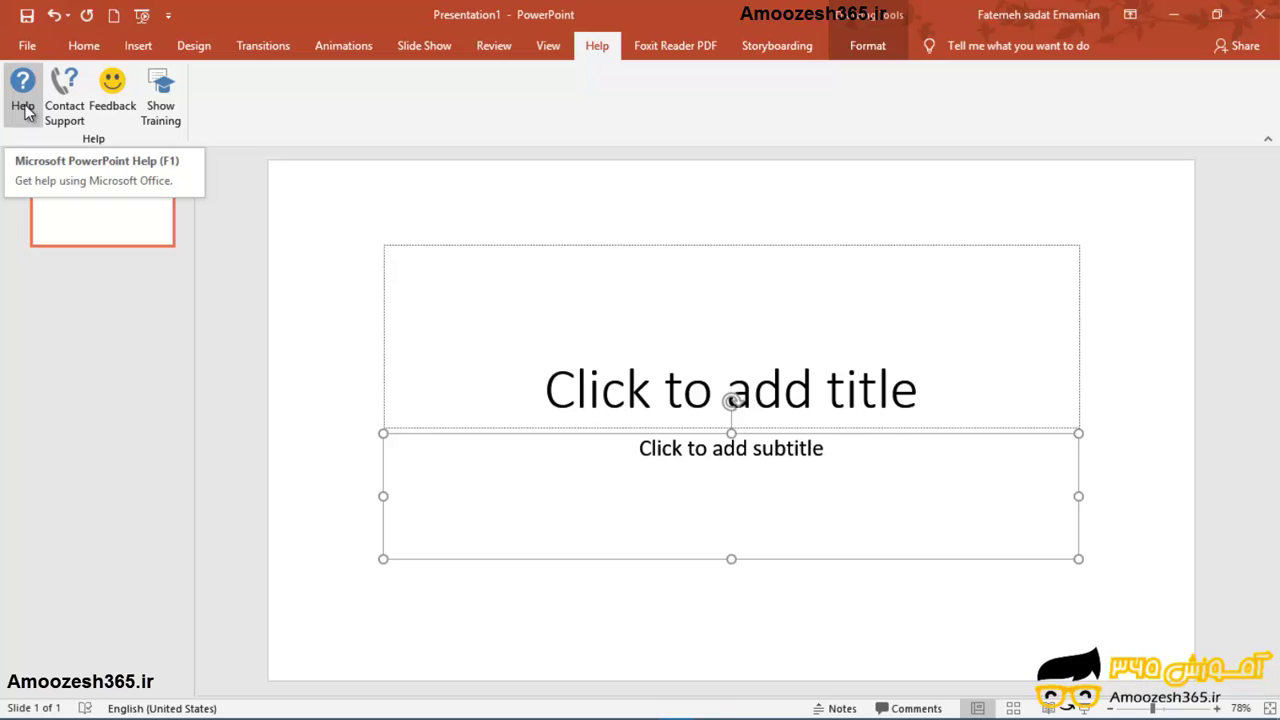
Step: Browse the PowerPoint for Windows training topics in Help, then show the Foxit Reader PDF options
{"action": "left_click", "coordinate": [24, 110]}
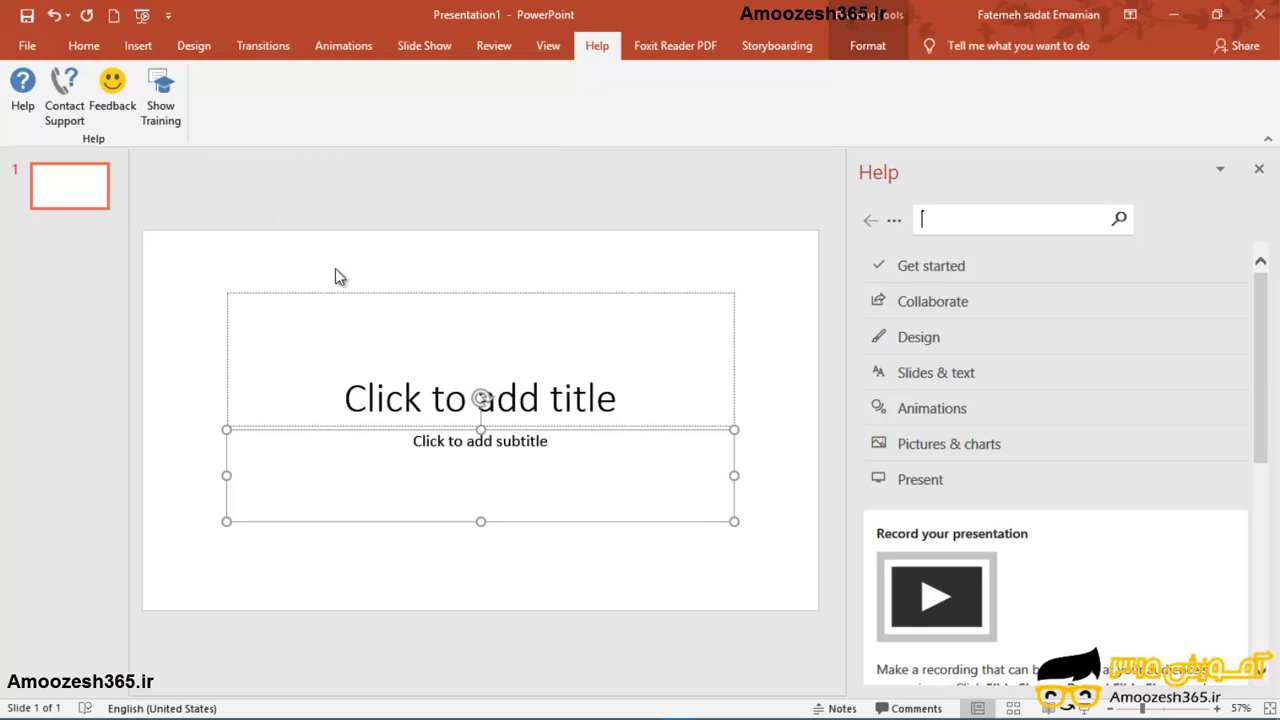
{"action": "left_click", "coordinate": [169, 122]}
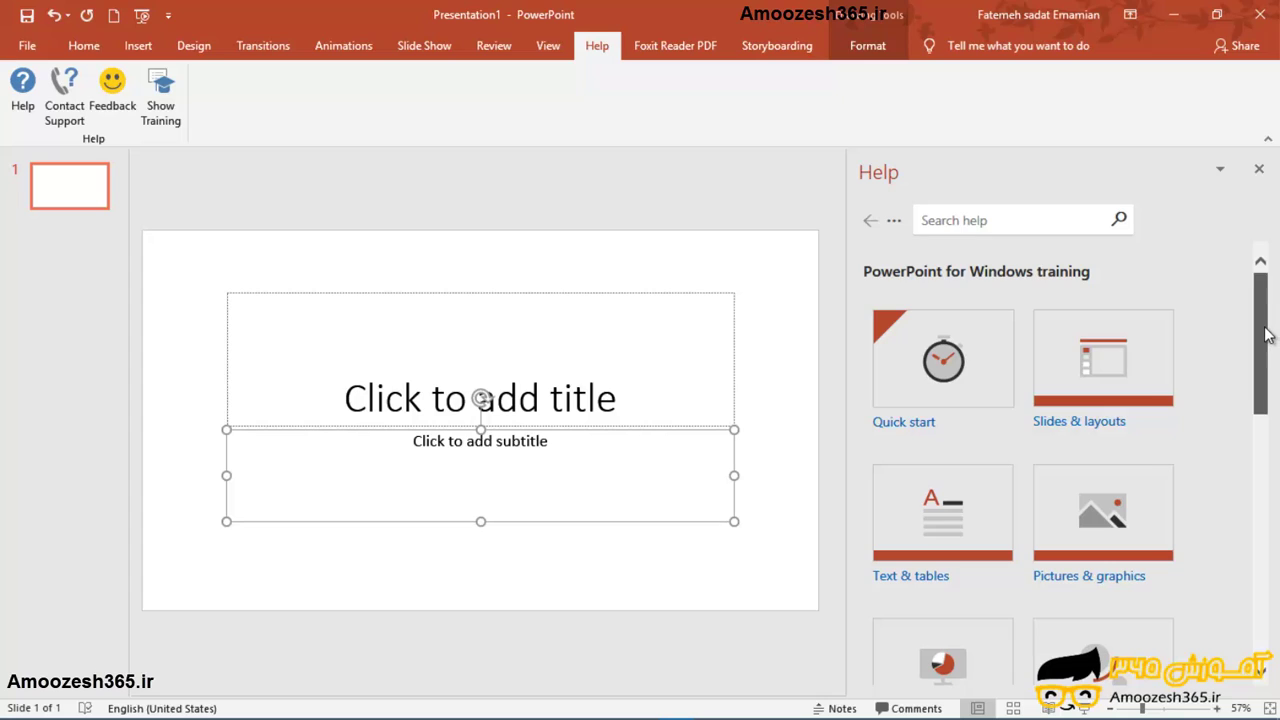
{"action": "mouse_move", "coordinate": [1262, 330]}
{"action": "left_mouse_down"}
{"action": "mouse_move", "coordinate": [1262, 585]}
{"action": "mouse_move", "coordinate": [1256, 240]}
{"action": "left_mouse_up"}
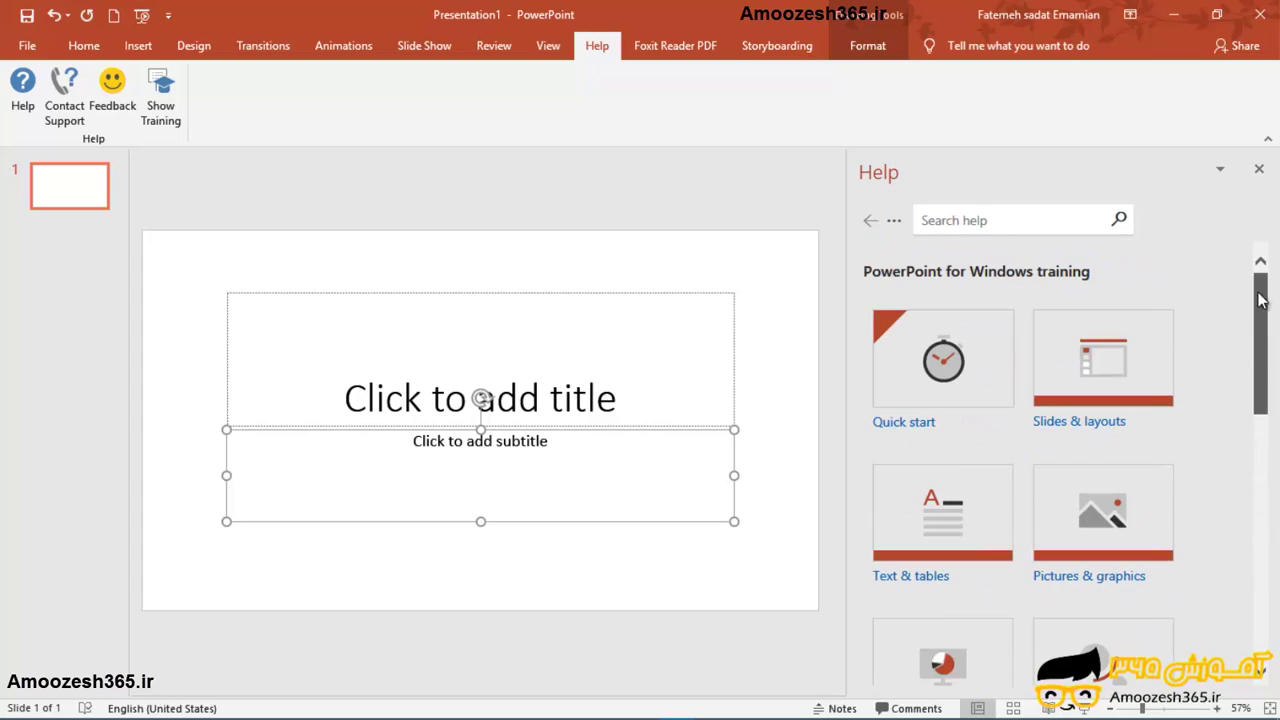
{"action": "left_click", "coordinate": [664, 49]}
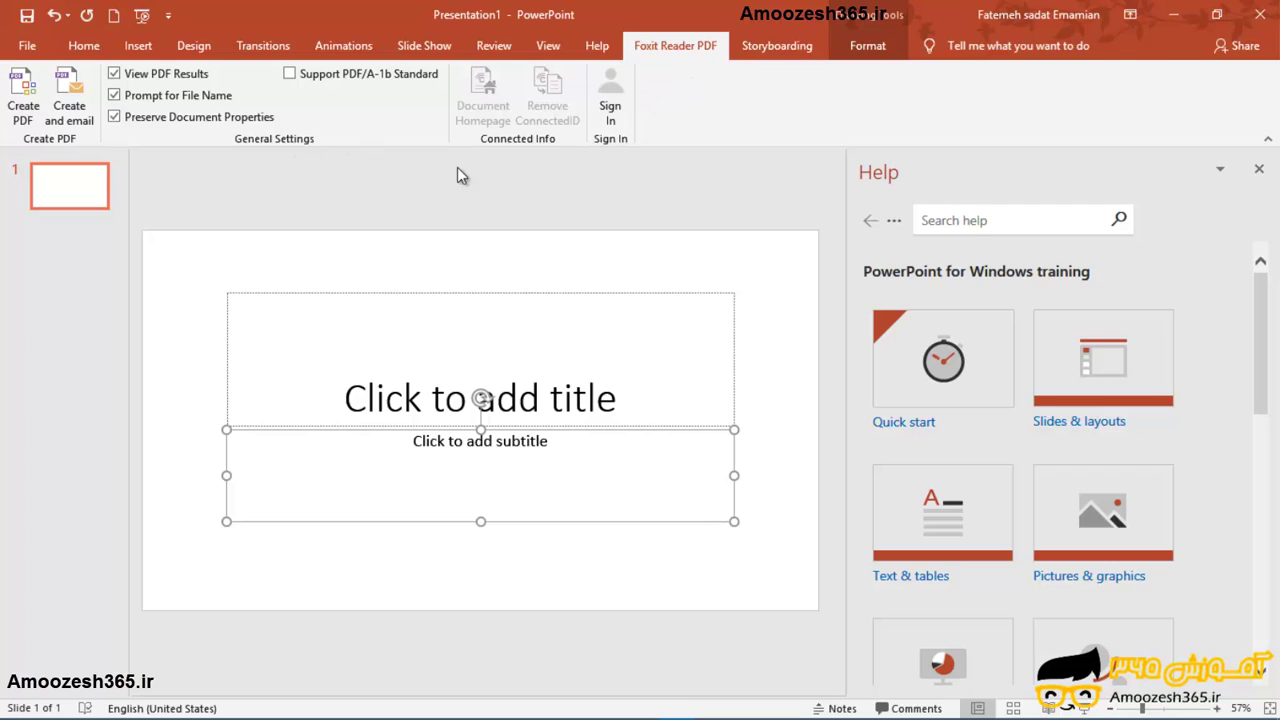
Step: Close the Help pane and add two new slides so the deck has three slides
{"action": "left_click", "coordinate": [1256, 172]}
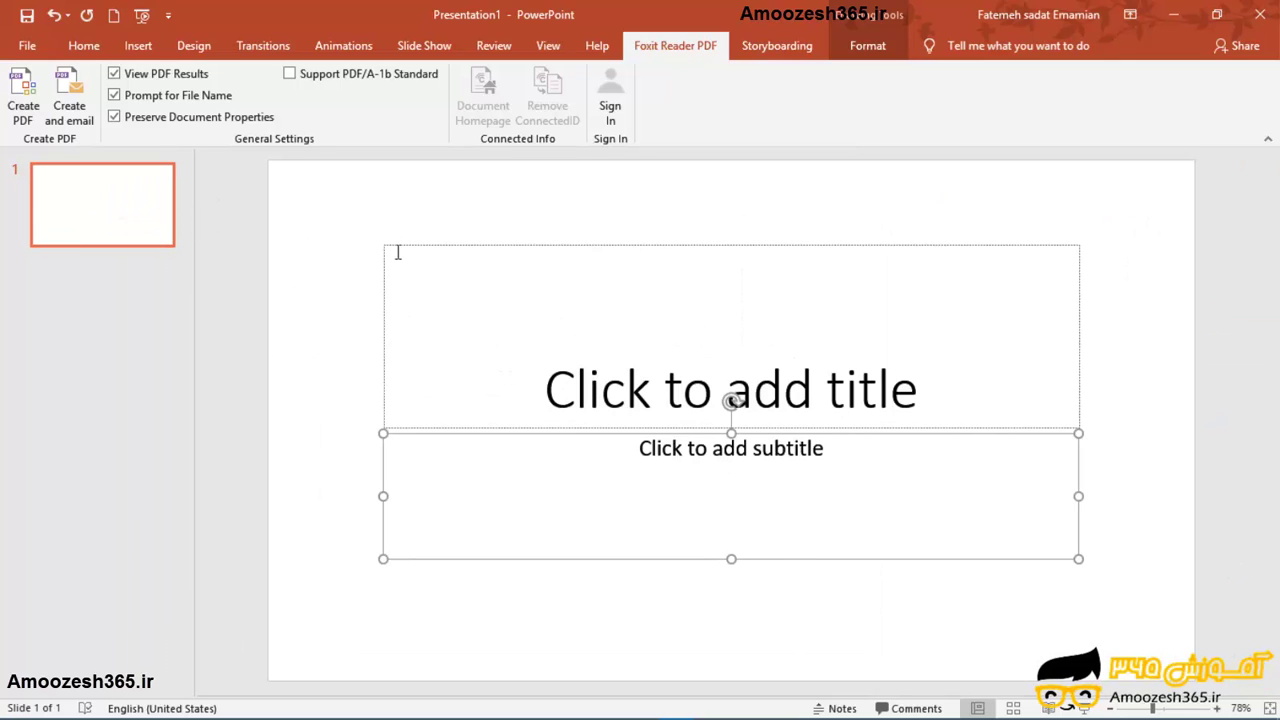
{"action": "right_click", "coordinate": [124, 215]}
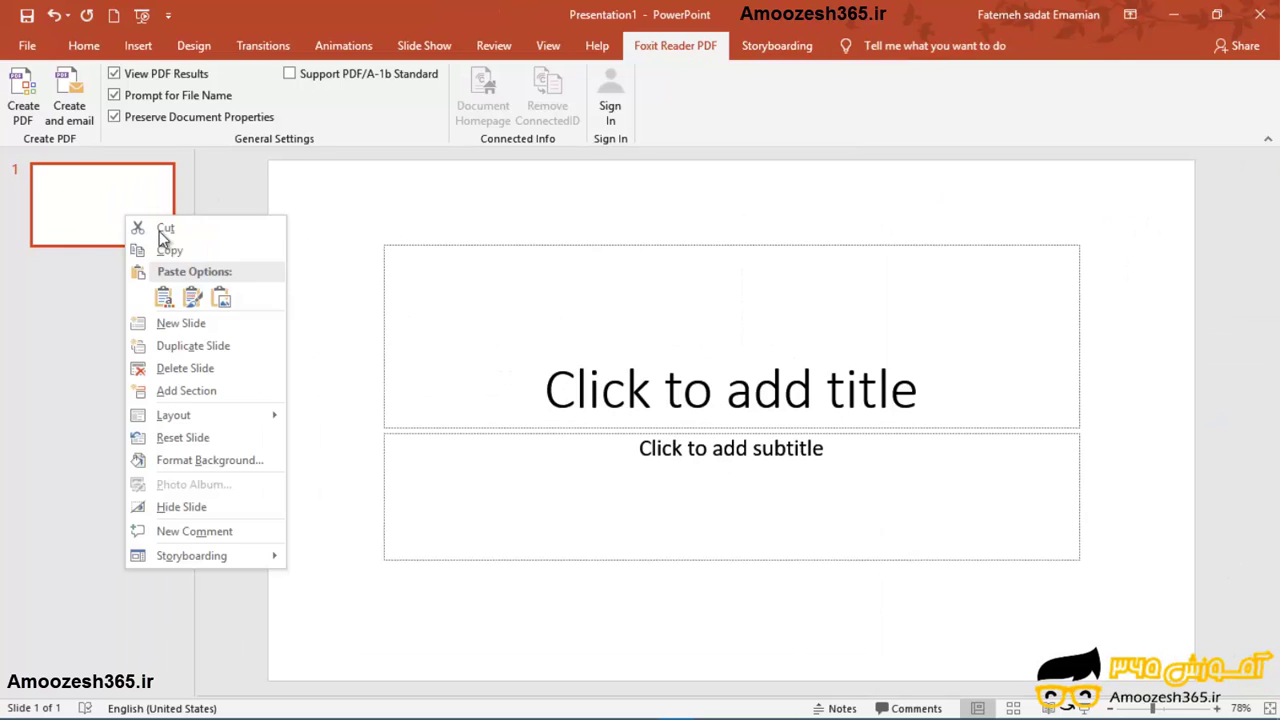
{"action": "left_click", "coordinate": [165, 324]}
{"action": "right_click", "coordinate": [123, 274]}
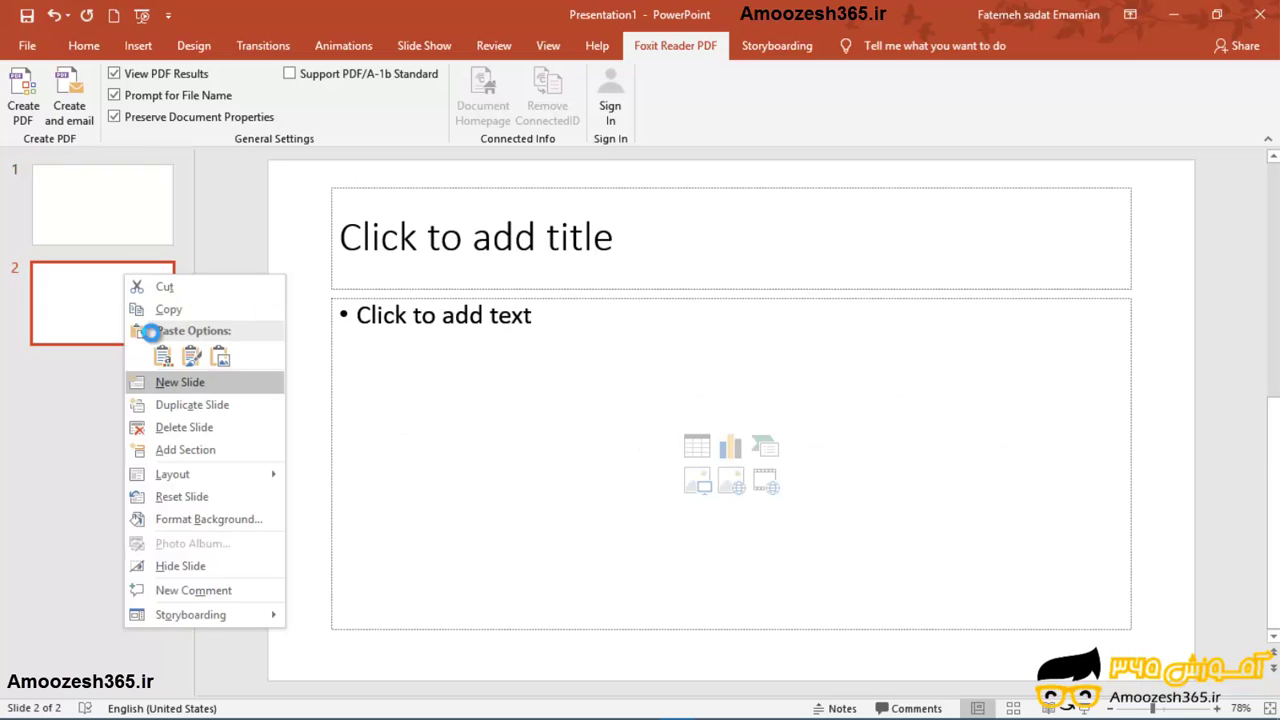
{"action": "left_click", "coordinate": [165, 382]}
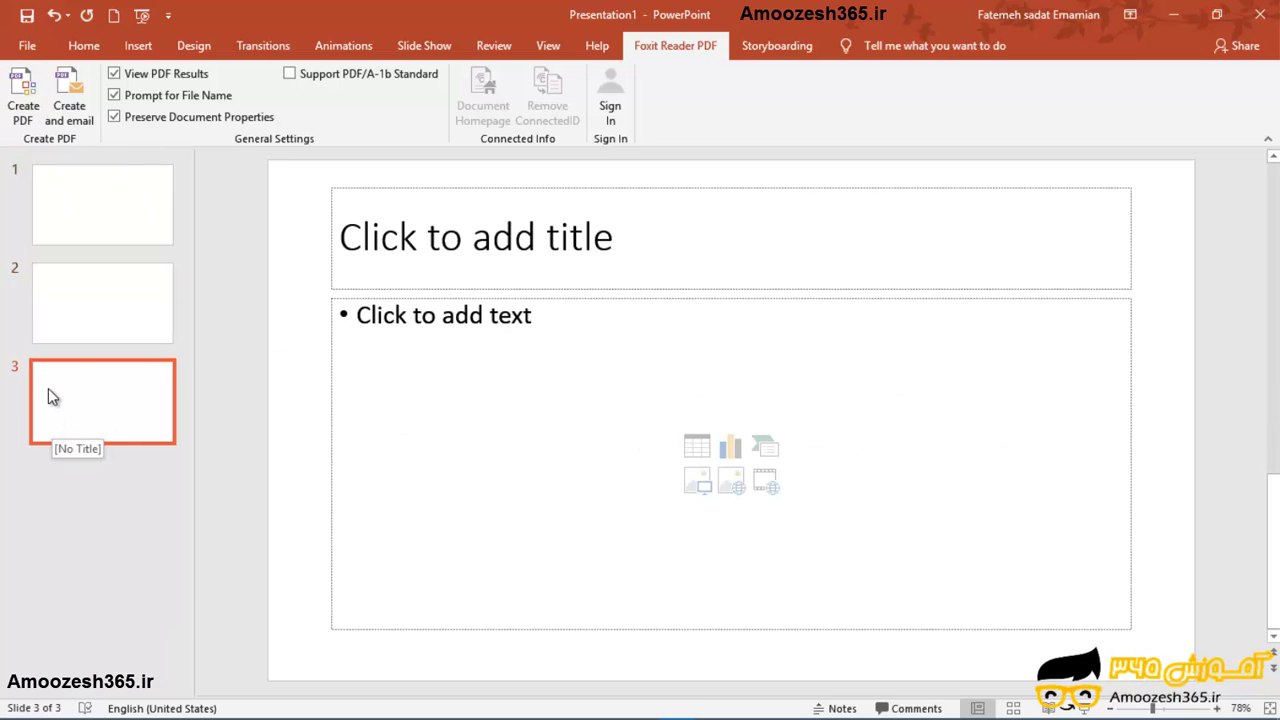
Step: Start Create PDF and accept saving Presentation1.pptx before conversion
{"action": "left_click", "coordinate": [24, 118]}
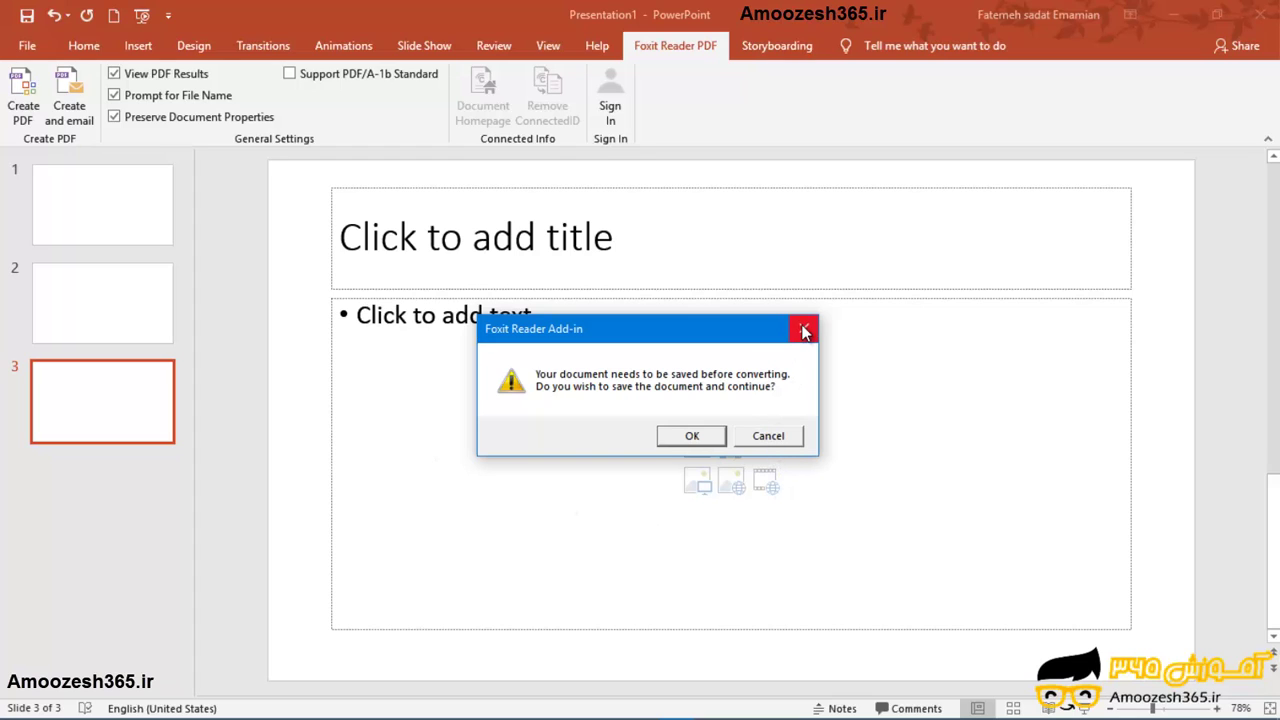
{"action": "left_click", "coordinate": [701, 443]}
{"action": "left_click", "coordinate": [58, 70]}
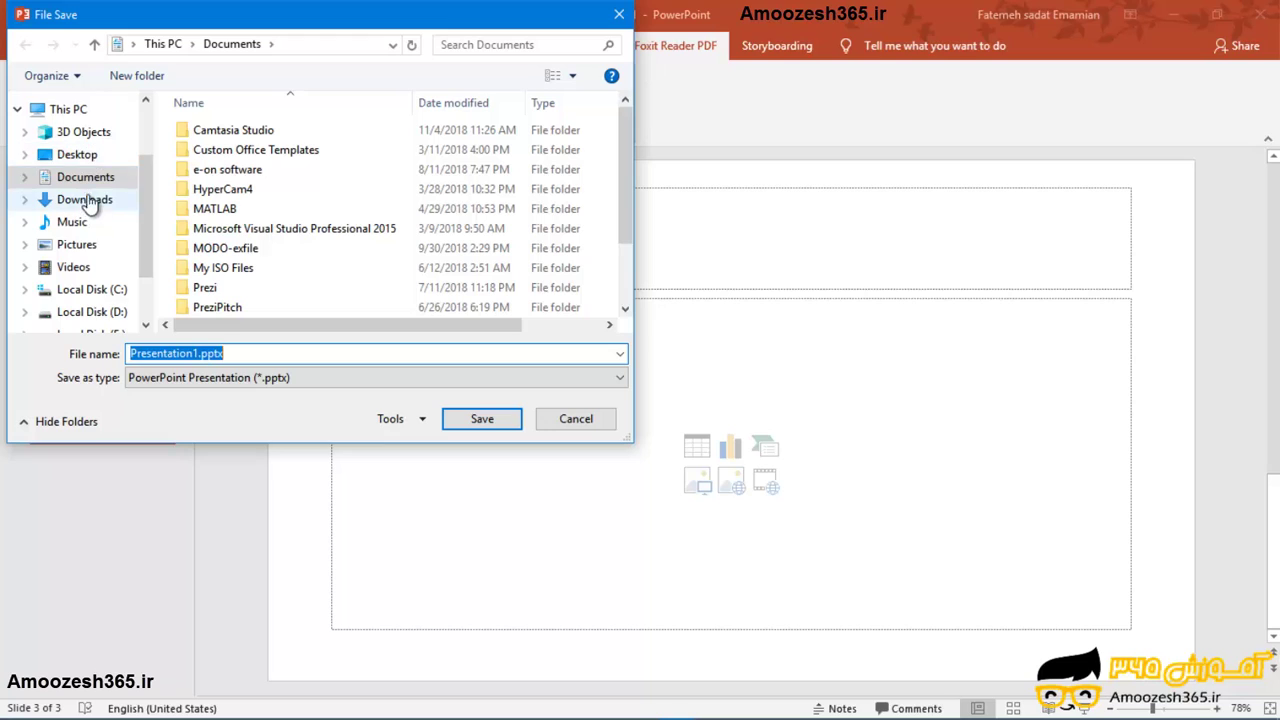
Step: Target the Desktop, keeping the name Presentation1.pptx and the PowerPoint Presentation (*.pptx) type
{"action": "scroll", "coordinate": [142, 191], "scroll_direction": "up", "scroll_amount": 2}
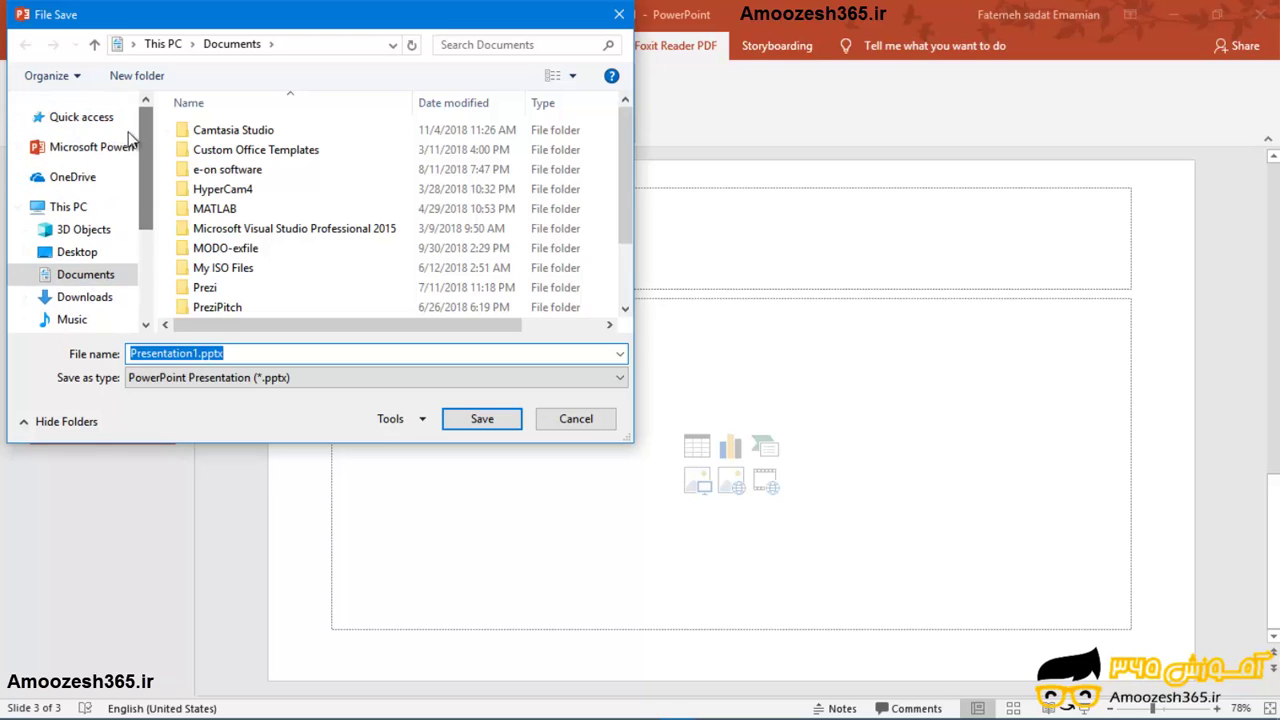
{"action": "left_click", "coordinate": [88, 255]}
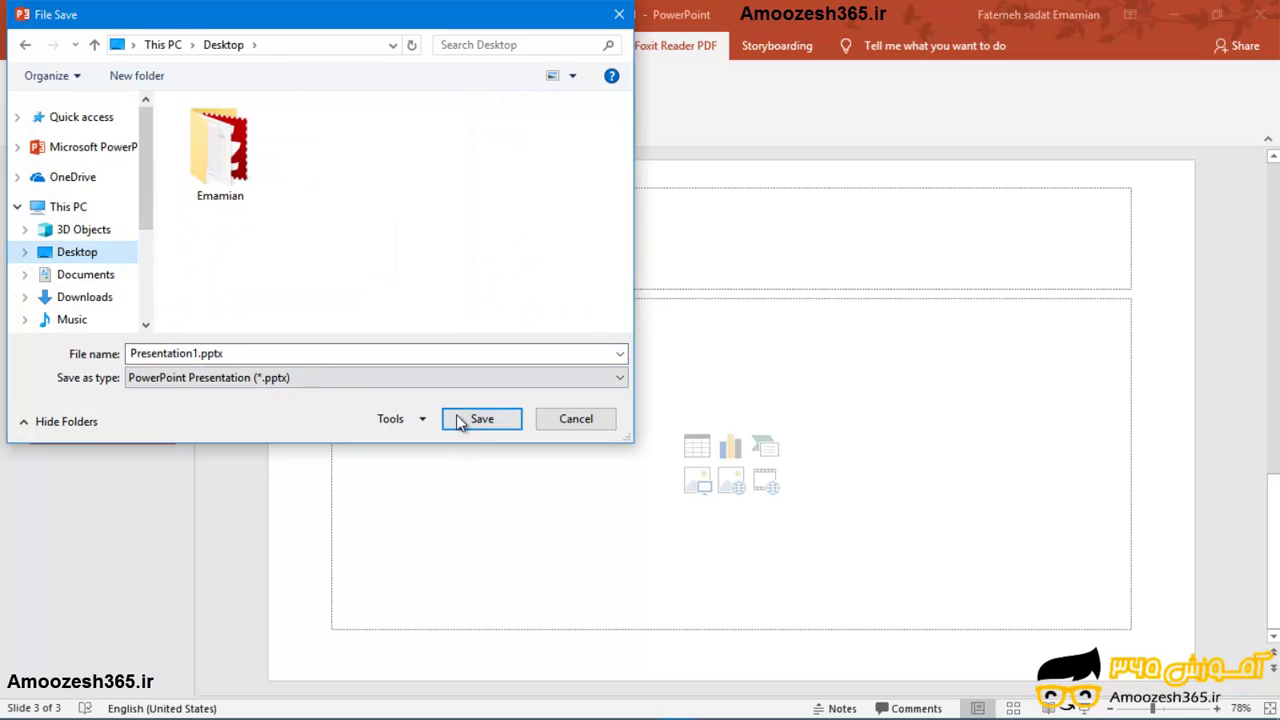
{"action": "left_click", "coordinate": [196, 354]}
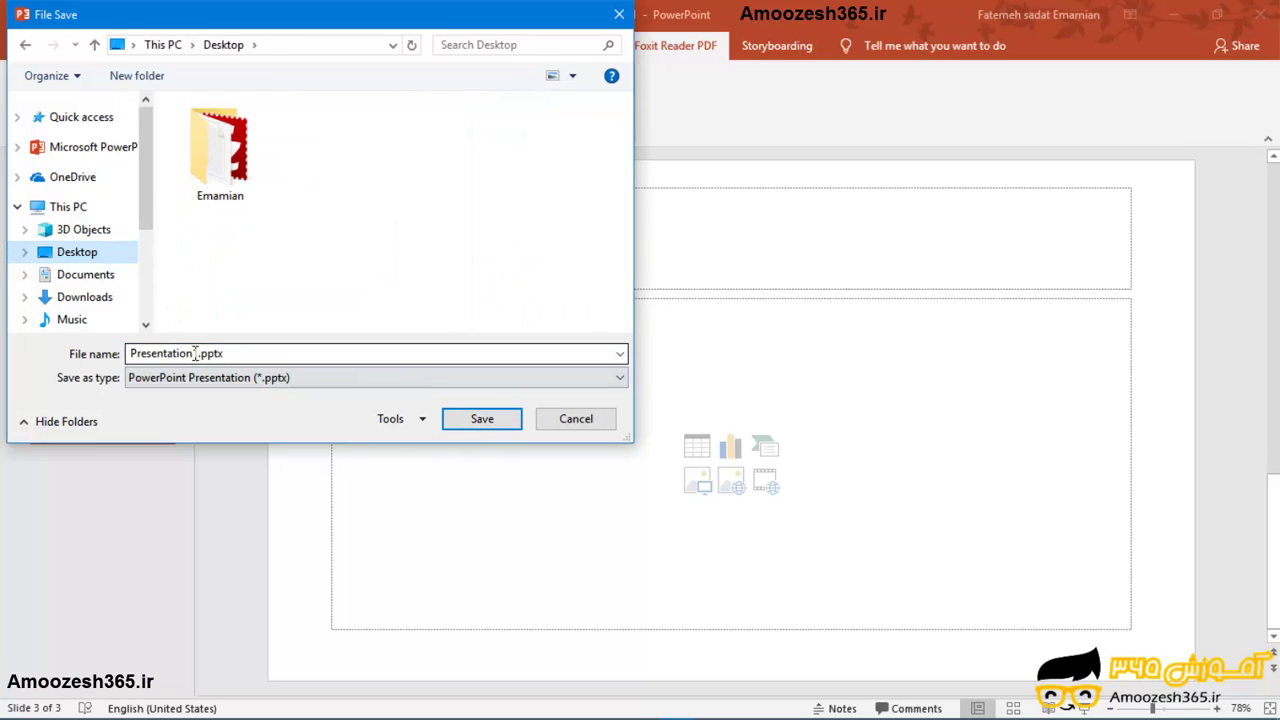
{"action": "double_click", "coordinate": [198, 354]}
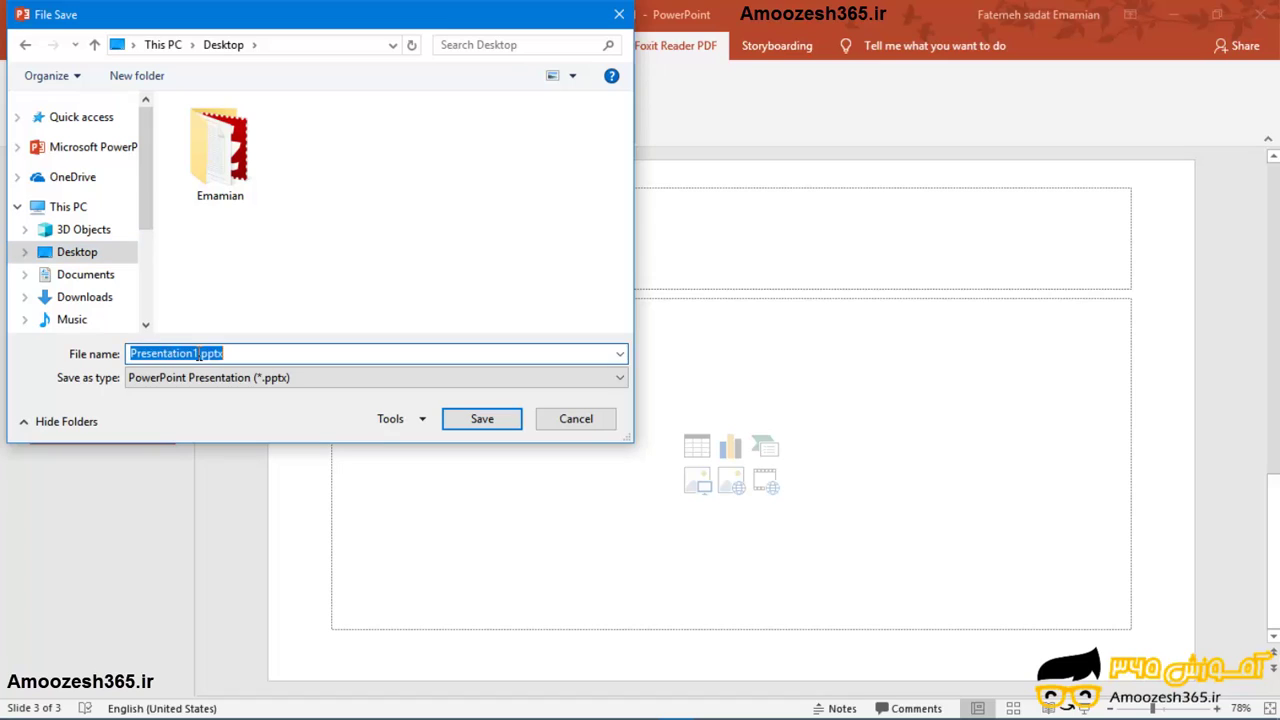
{"action": "left_click", "coordinate": [382, 354]}
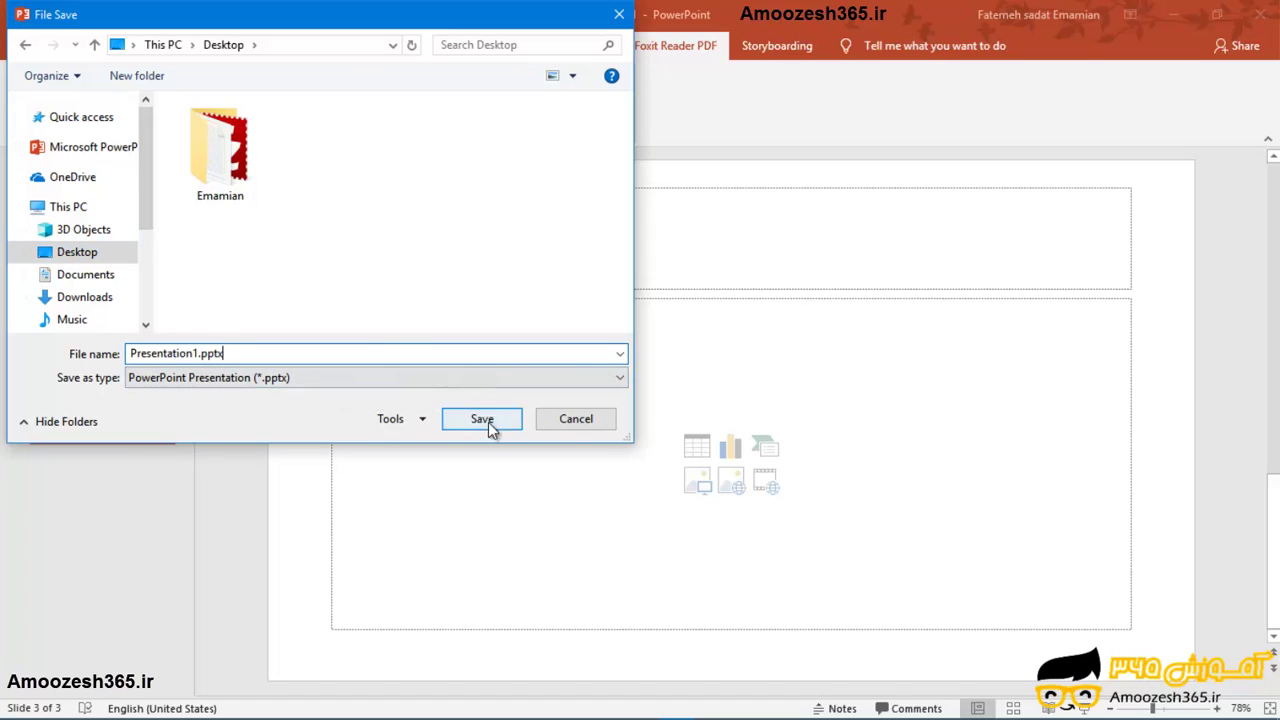
{"action": "left_click", "coordinate": [620, 380]}
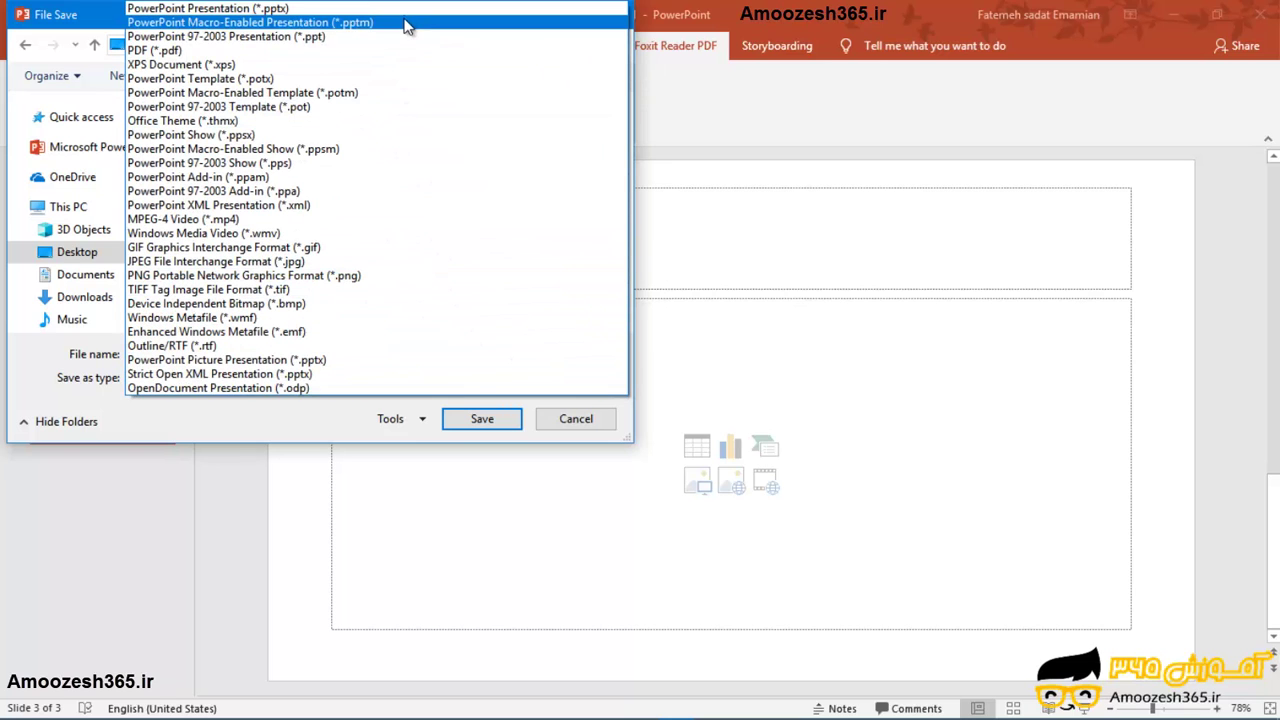
{"action": "left_click", "coordinate": [737, 358]}
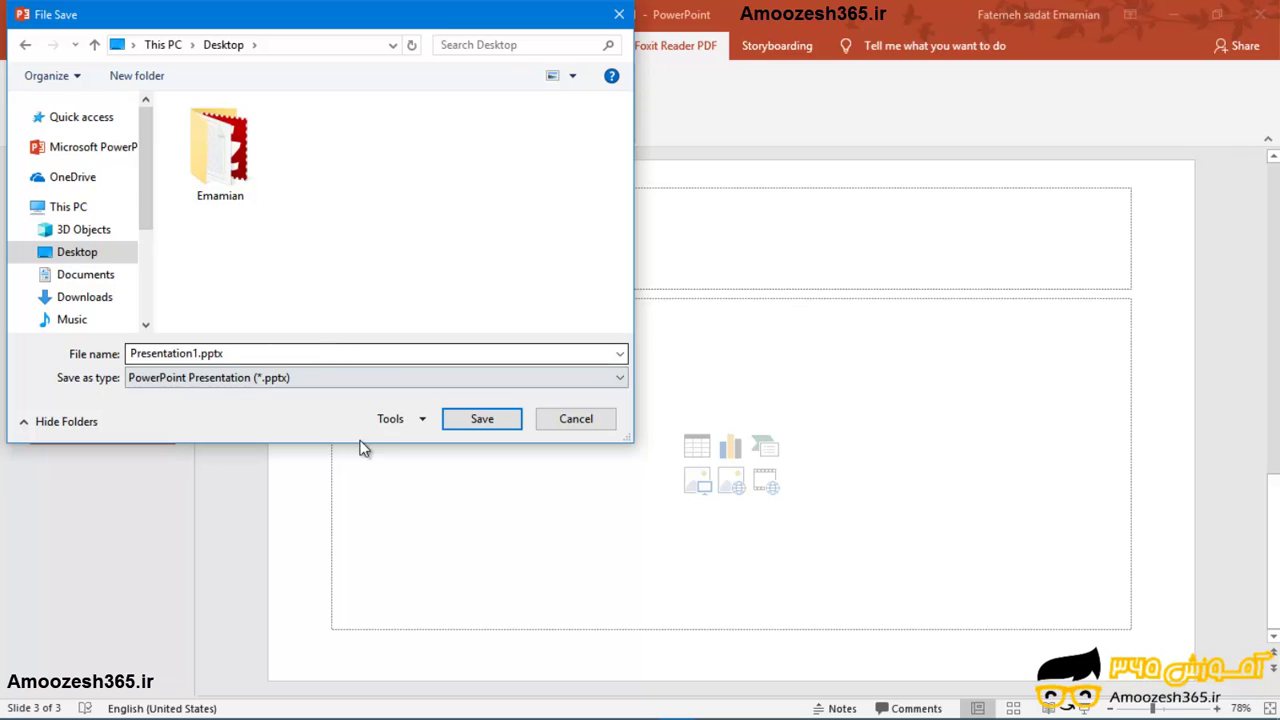
Step: Save Presentation1.pptx to the Desktop and publish it there as Presentation1.pdf
{"action": "left_click", "coordinate": [475, 428]}
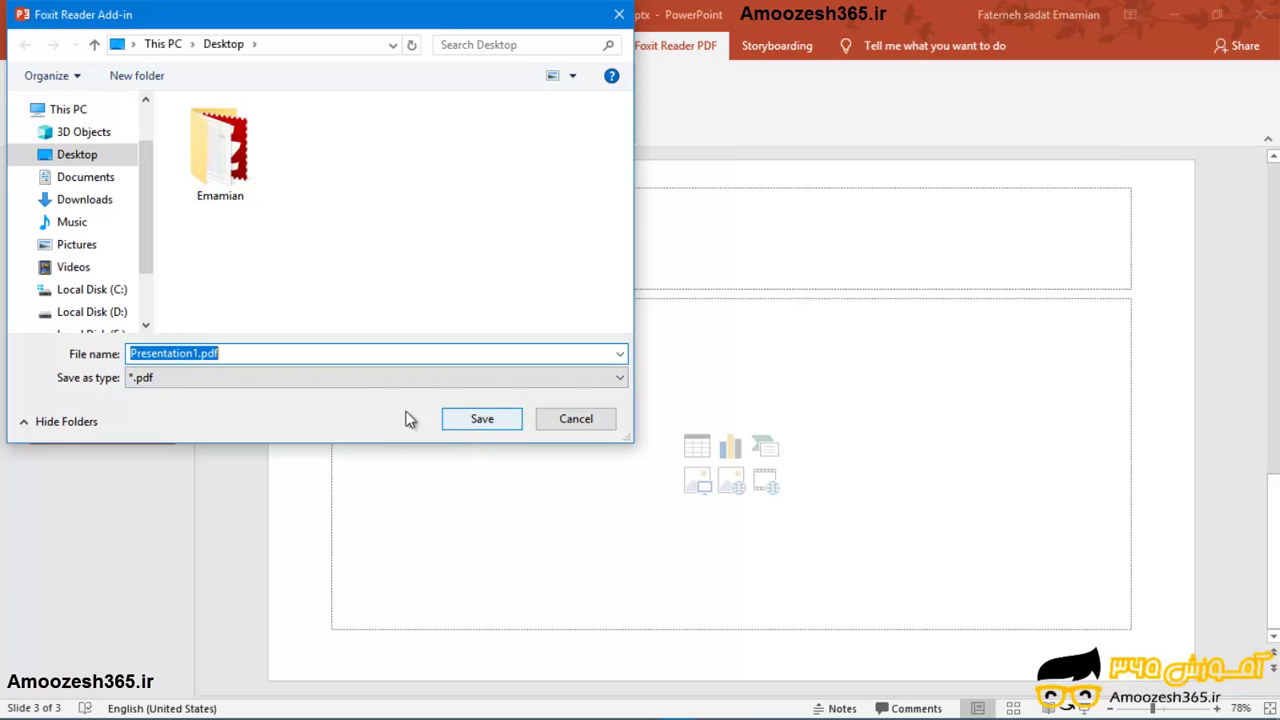
{"action": "left_click", "coordinate": [452, 424]}
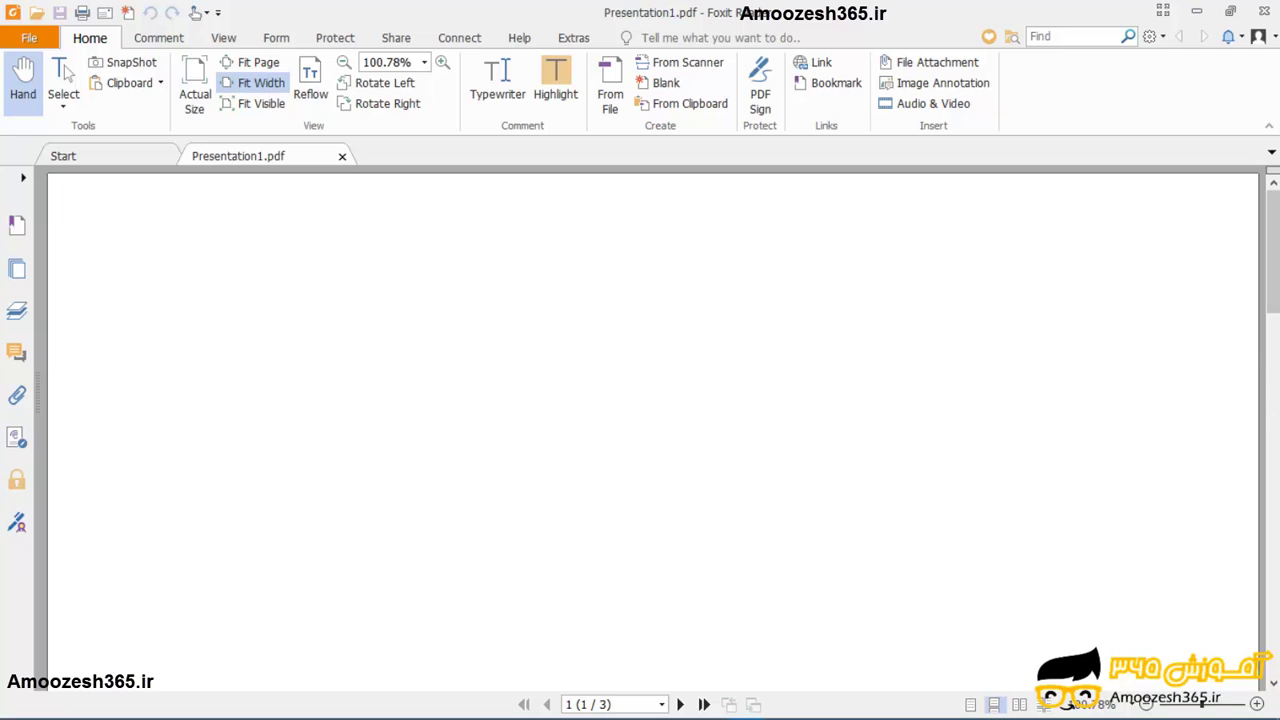
Step: Scroll through the three-page PDF, then close Foxit Reader
{"action": "mouse_move", "coordinate": [1274, 275]}
{"action": "left_mouse_down"}
{"action": "mouse_move", "coordinate": [1275, 600]}
{"action": "mouse_move", "coordinate": [1274, 250]}
{"action": "left_mouse_up"}
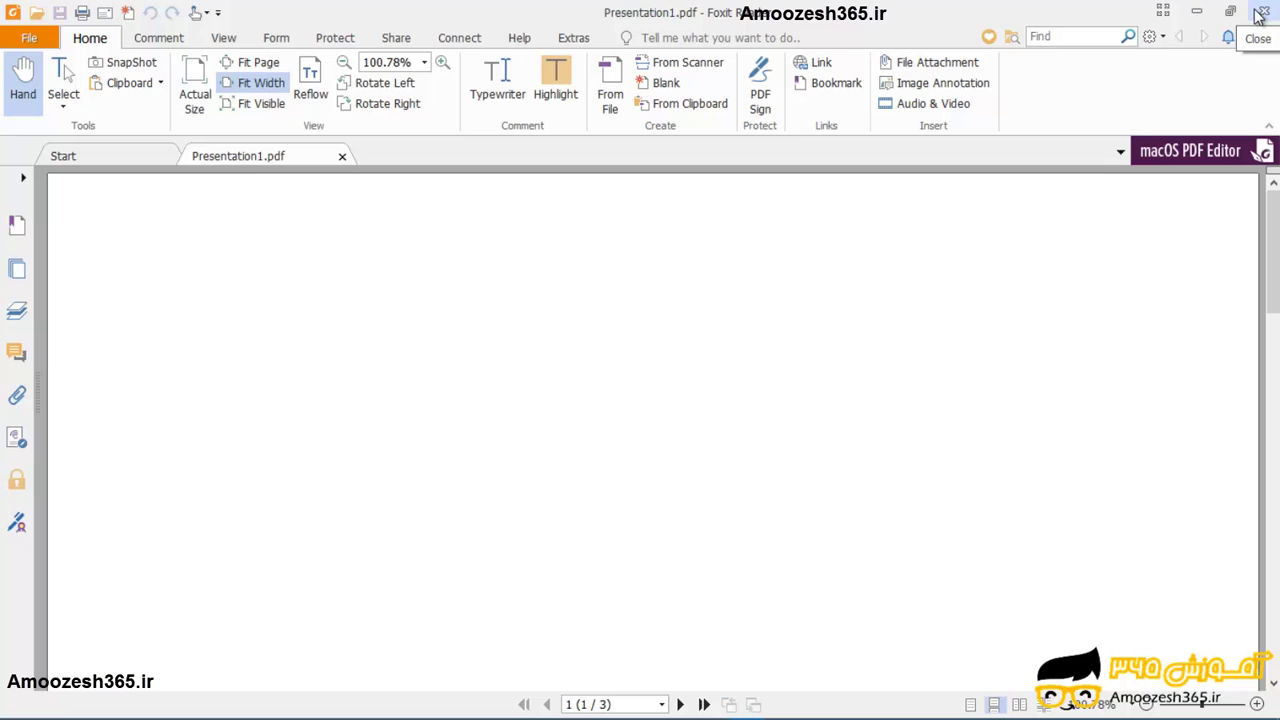
{"action": "left_click", "coordinate": [1259, 14]}
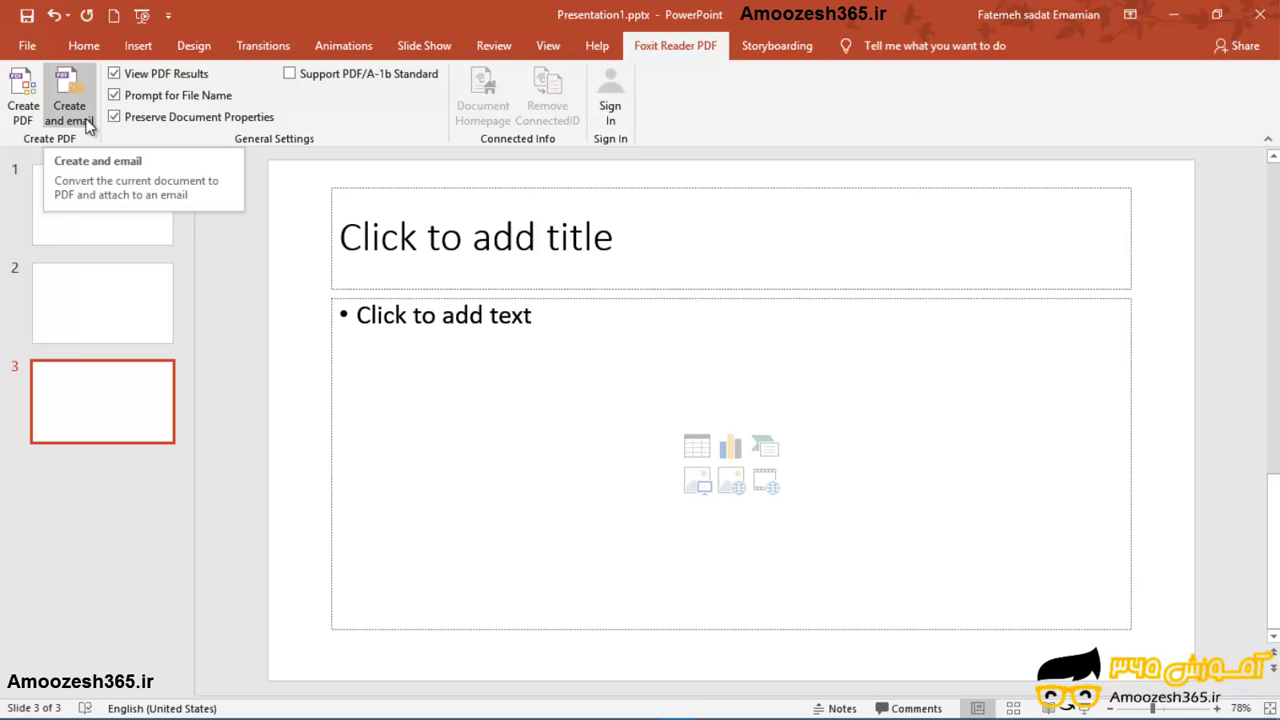
Step: Create a PDF for emailing and save it as Presentation2.pdf
{"action": "left_click", "coordinate": [88, 120]}
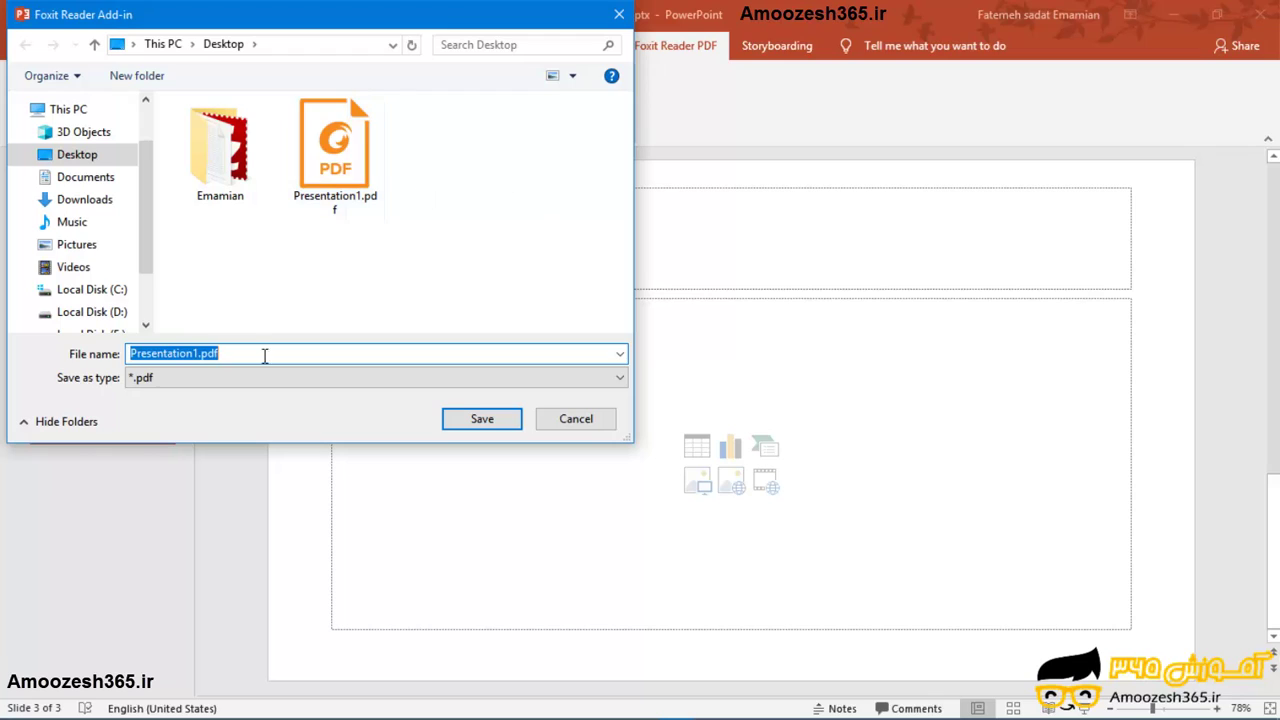
{"action": "left_click", "coordinate": [197, 352]}
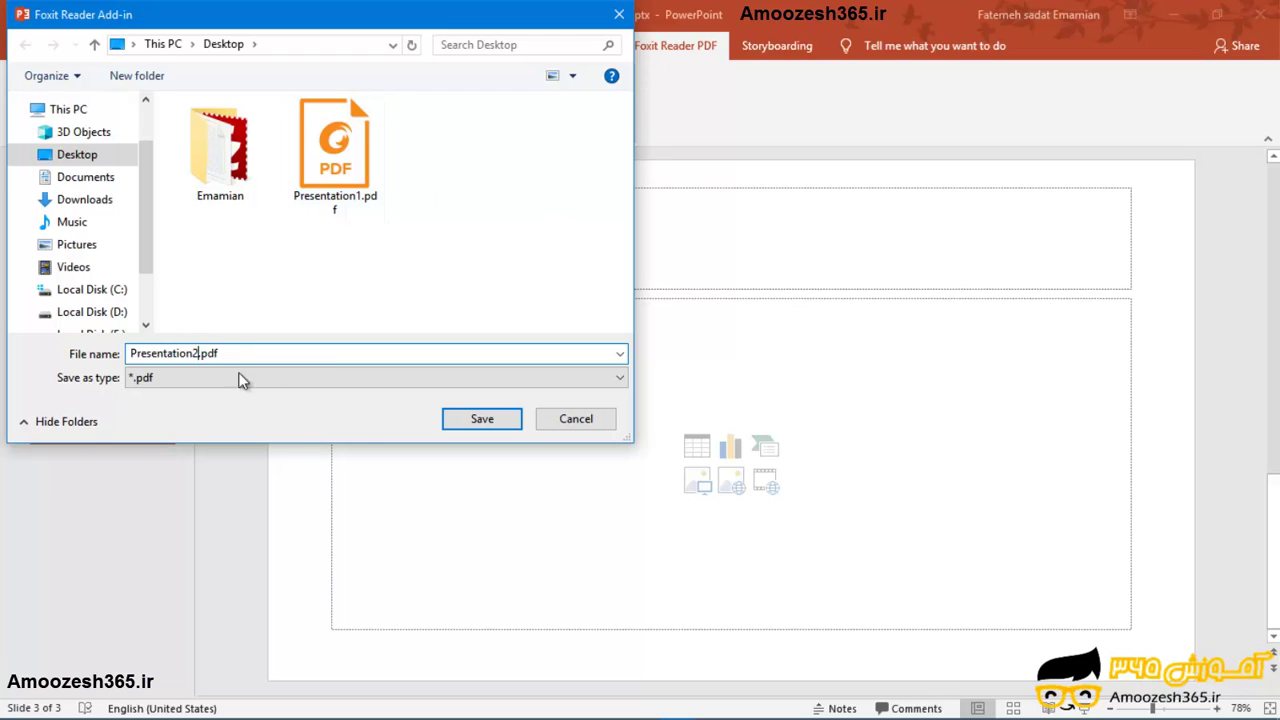
{"action": "type", "text": "2"}
{"action": "left_click", "coordinate": [482, 420]}
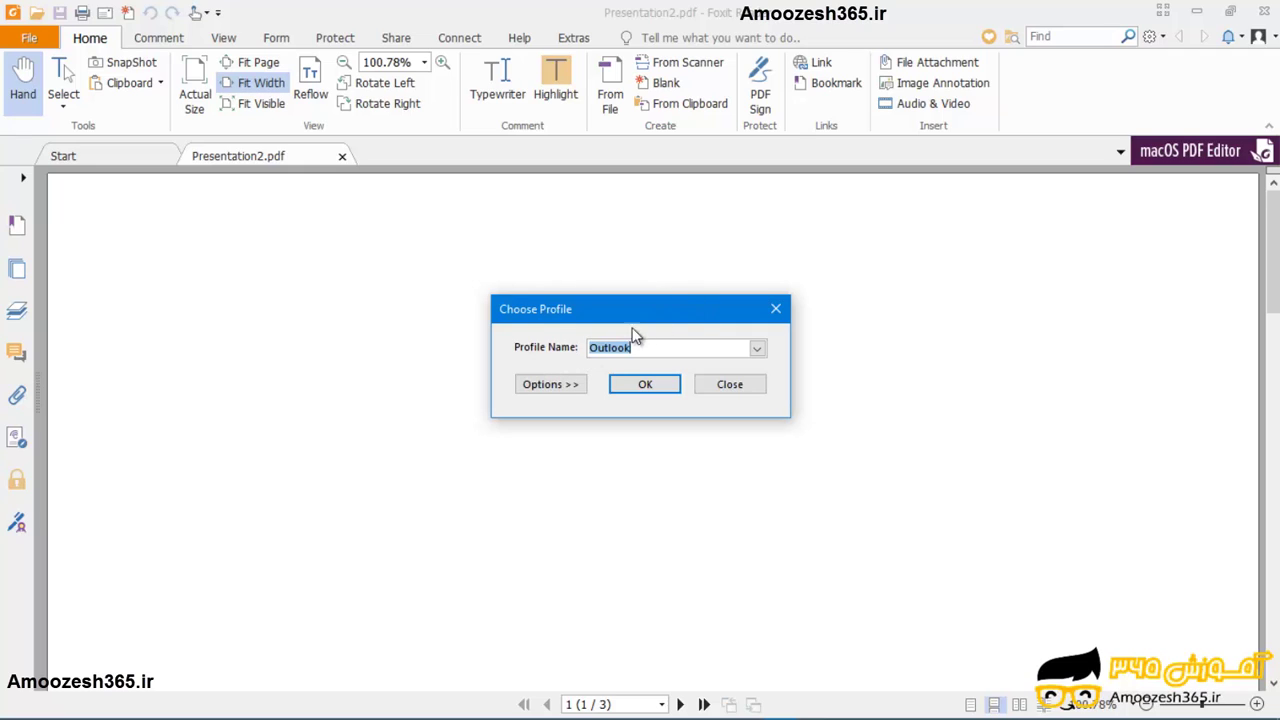
Step: Choose the Outlook email profile and confirm it
{"action": "left_click", "coordinate": [758, 350]}
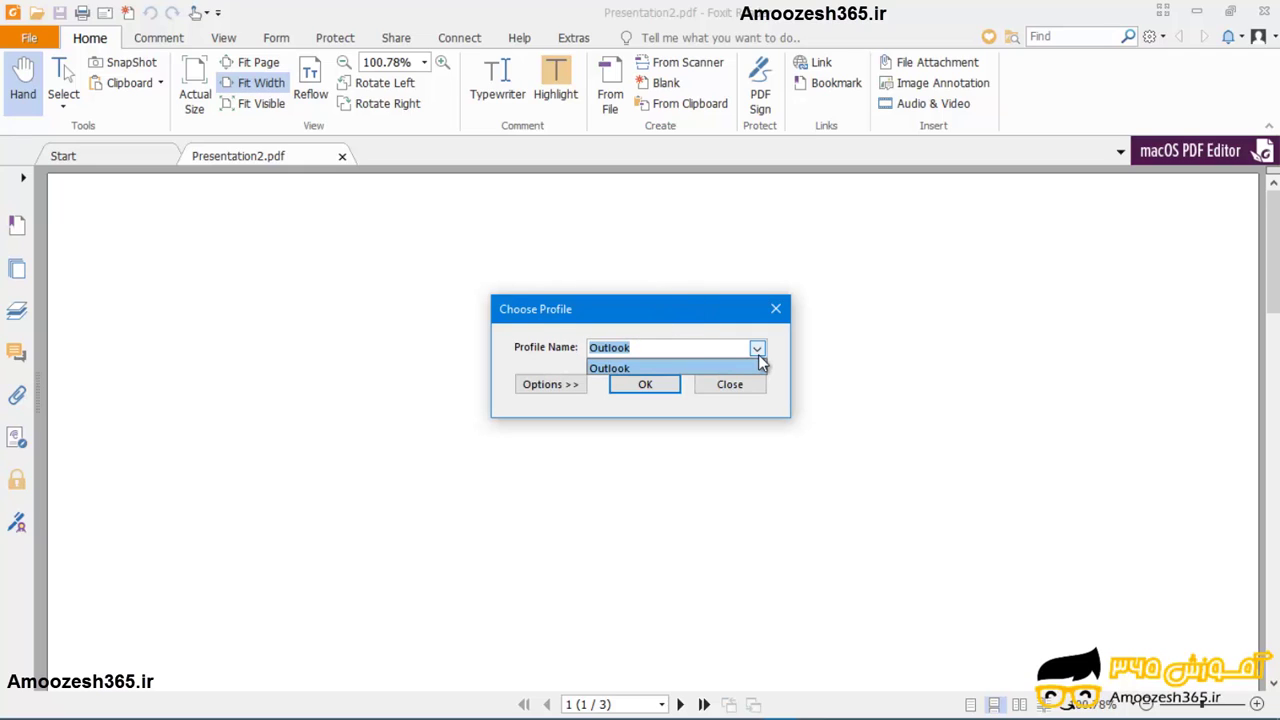
{"action": "left_click", "coordinate": [758, 366]}
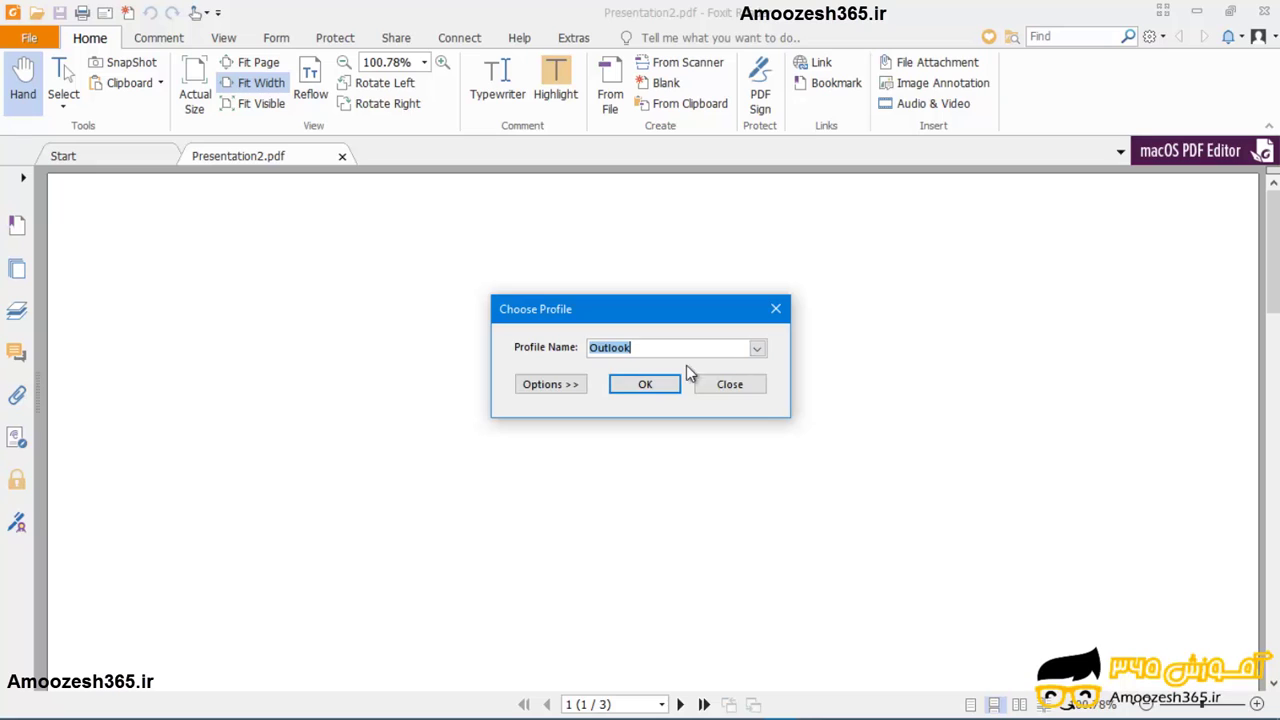
{"action": "left_click", "coordinate": [558, 387]}
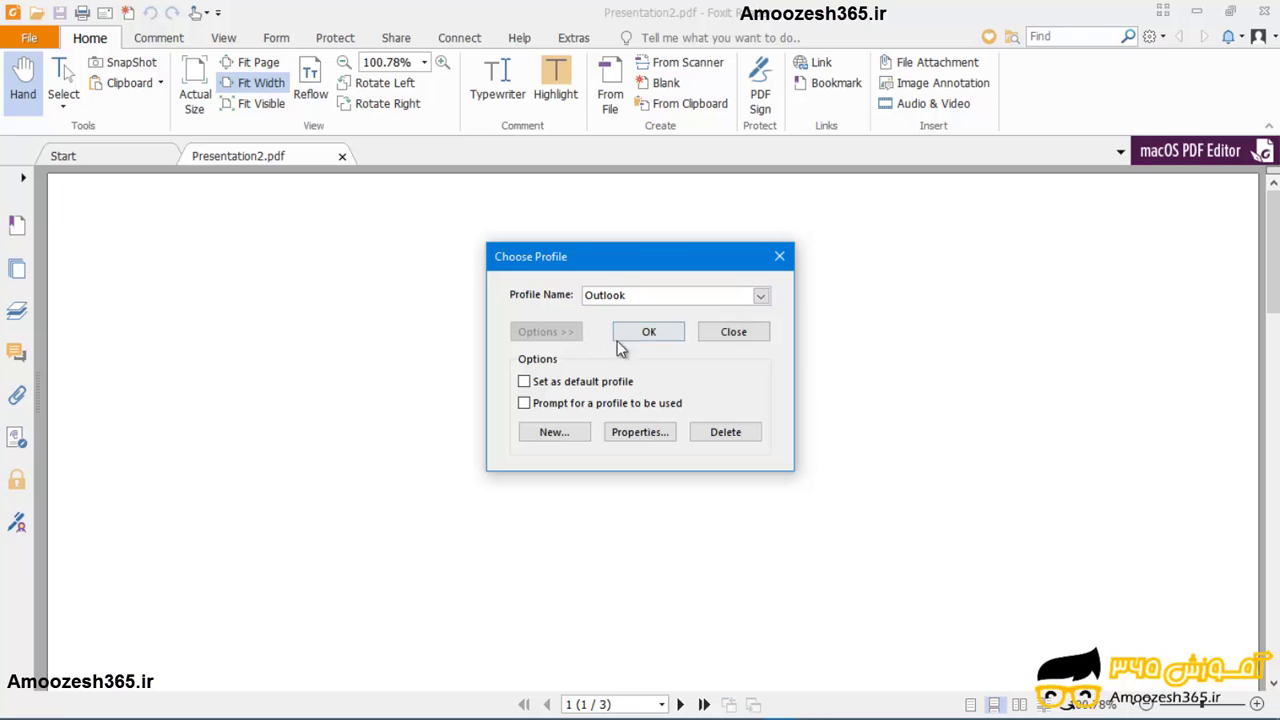
{"action": "left_click", "coordinate": [649, 334]}
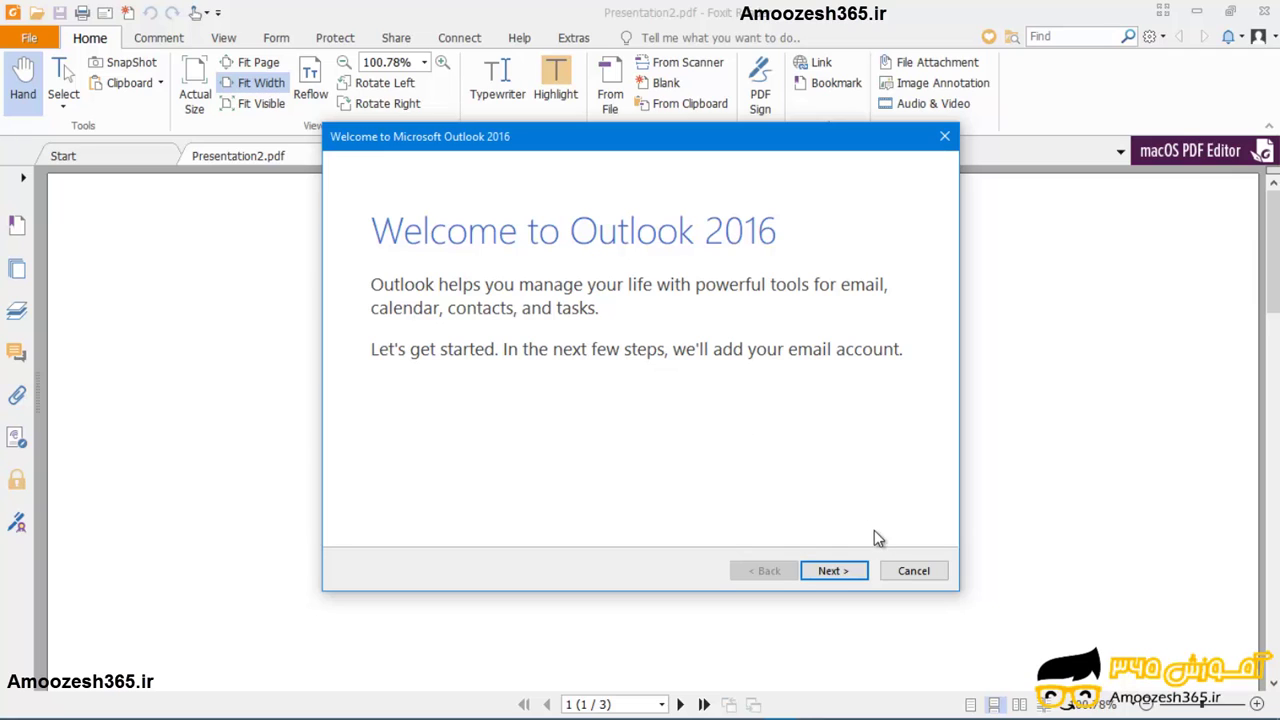
Step: Cancel the Outlook setup wizard, confirm leaving it, and return to PowerPoint
{"action": "left_click", "coordinate": [908, 572]}
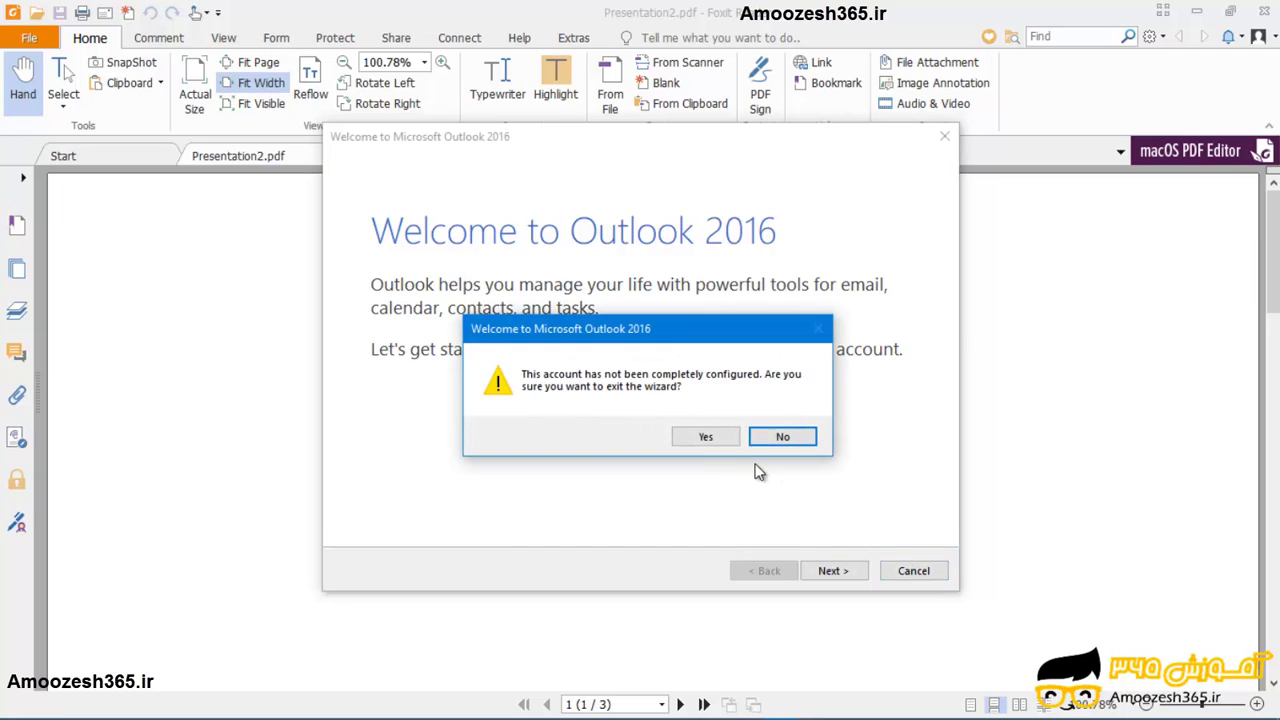
{"action": "left_click", "coordinate": [697, 440]}
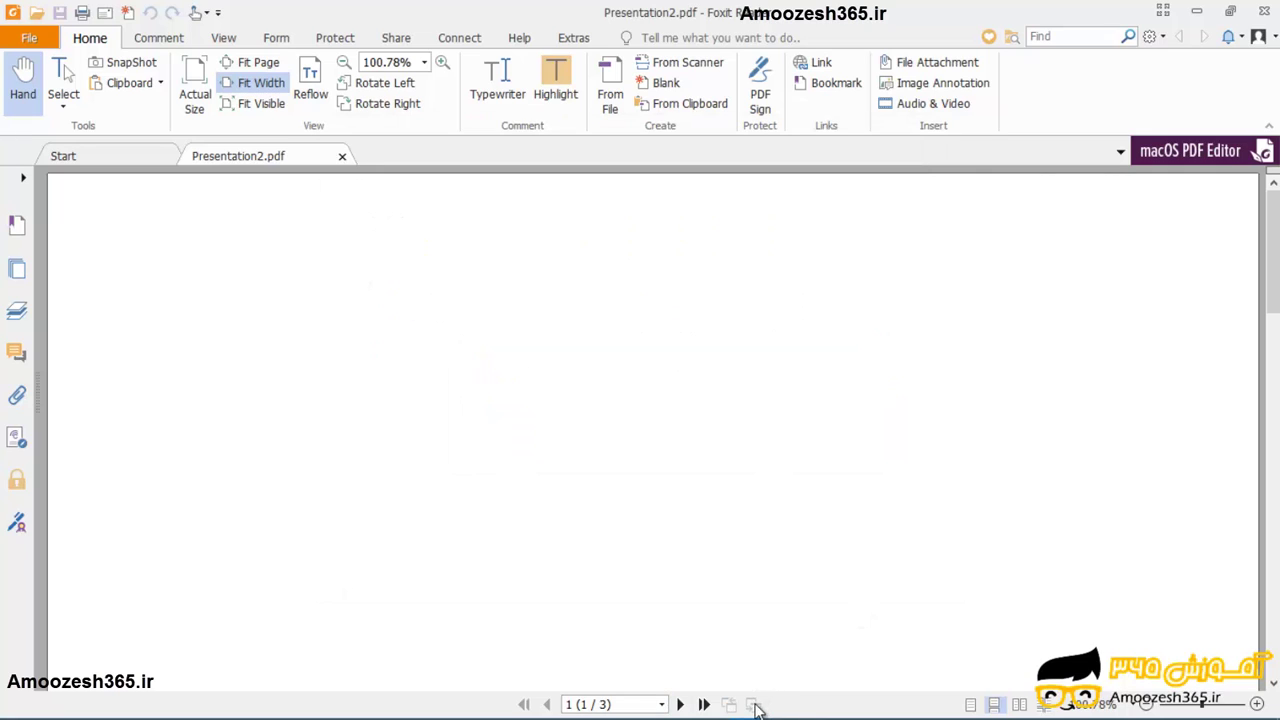
{"action": "mouse_move", "coordinate": [760, 716]}
{"action": "left_click", "coordinate": [676, 710]}
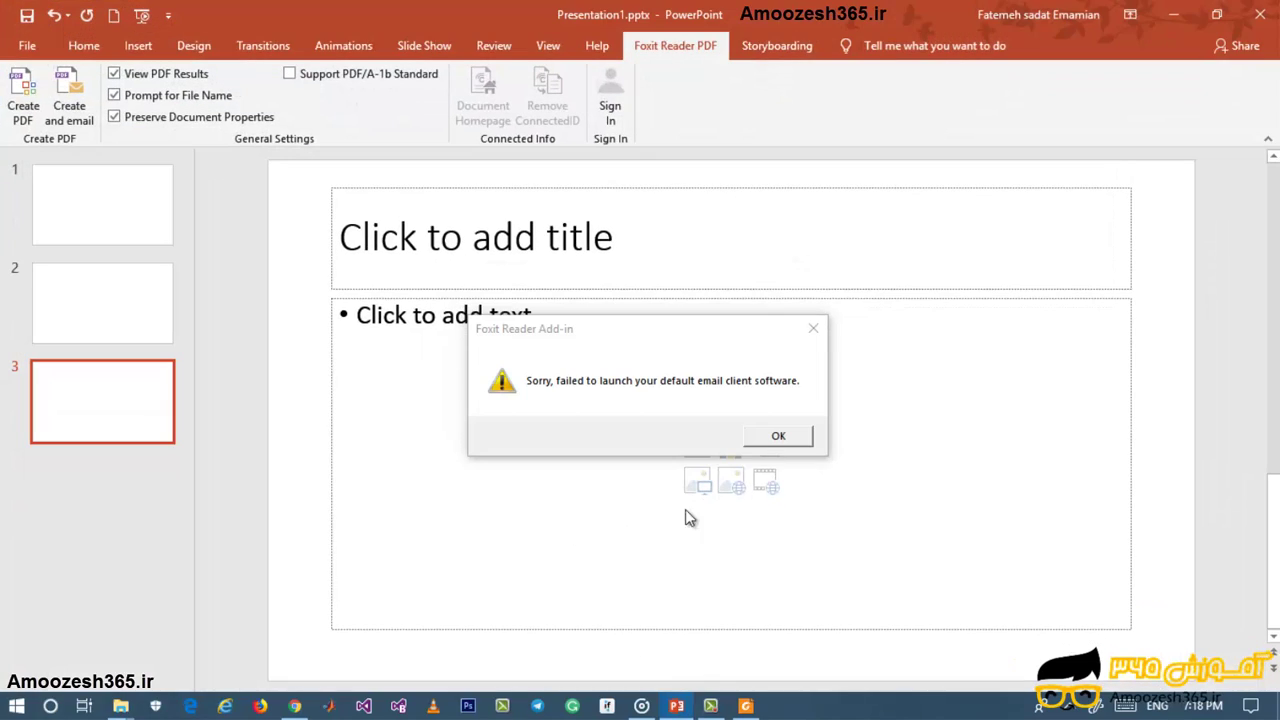
Step: Dismiss the Foxit email-client error and show the Storyboarding tools
{"action": "left_click", "coordinate": [760, 437]}
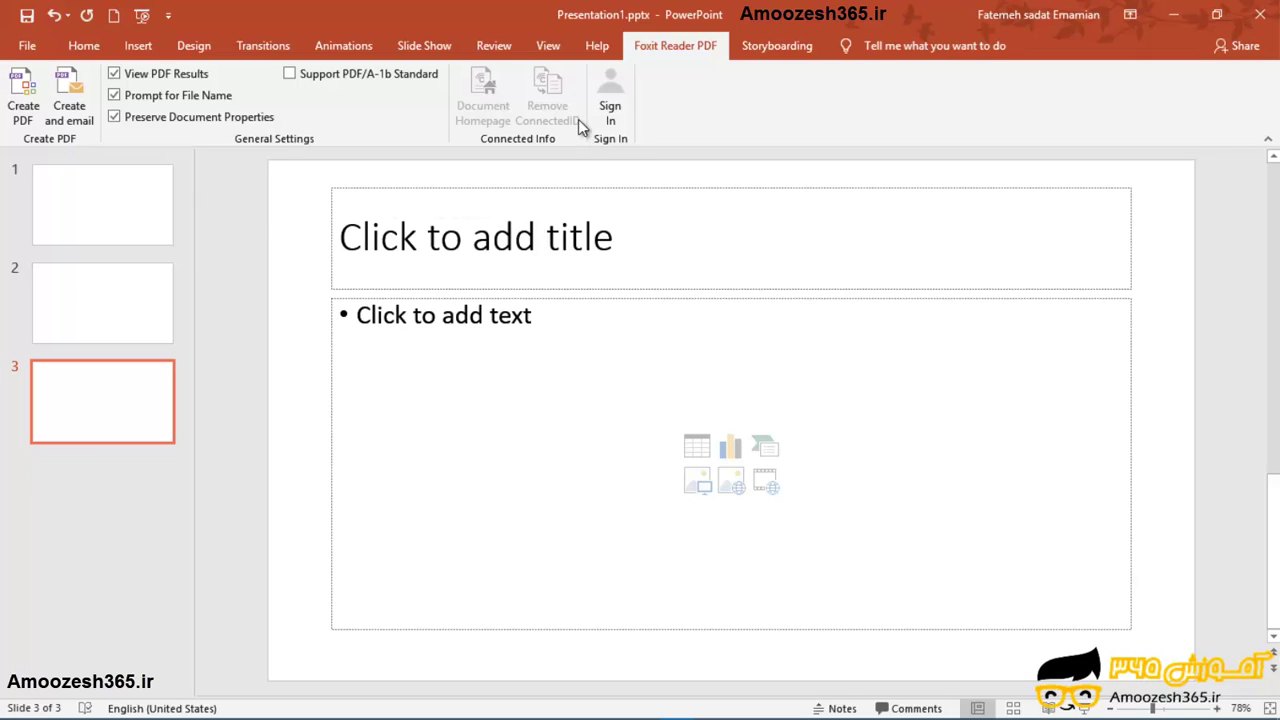
{"action": "left_click", "coordinate": [777, 47]}
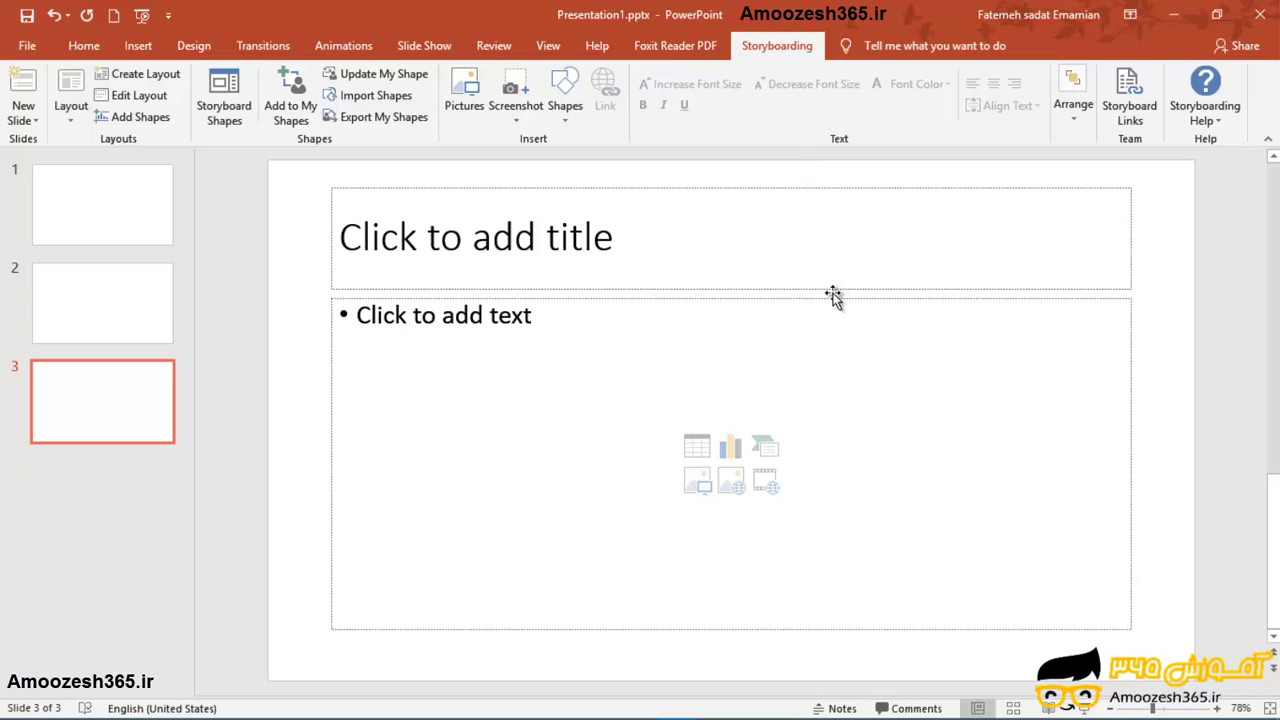
Step: Select slide 1 and bring back the Foxit Reader PDF creation settings
{"action": "left_click", "coordinate": [123, 195]}
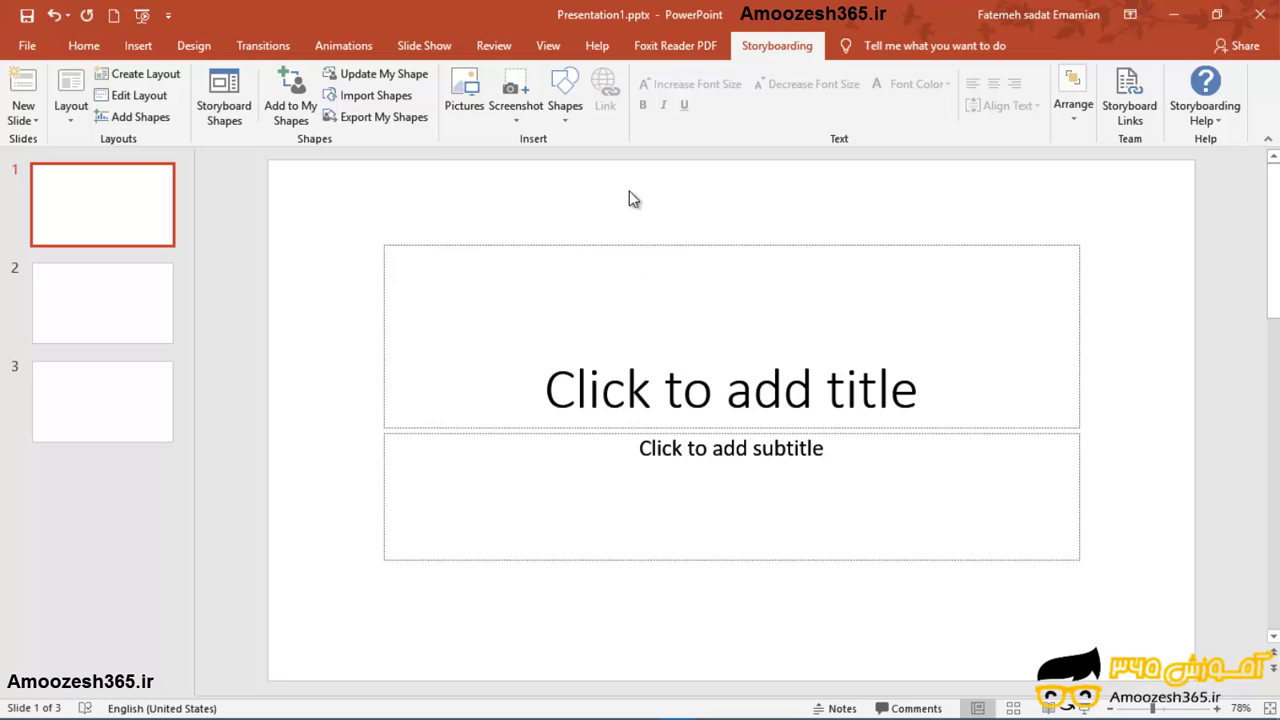
{"action": "left_click", "coordinate": [679, 55]}
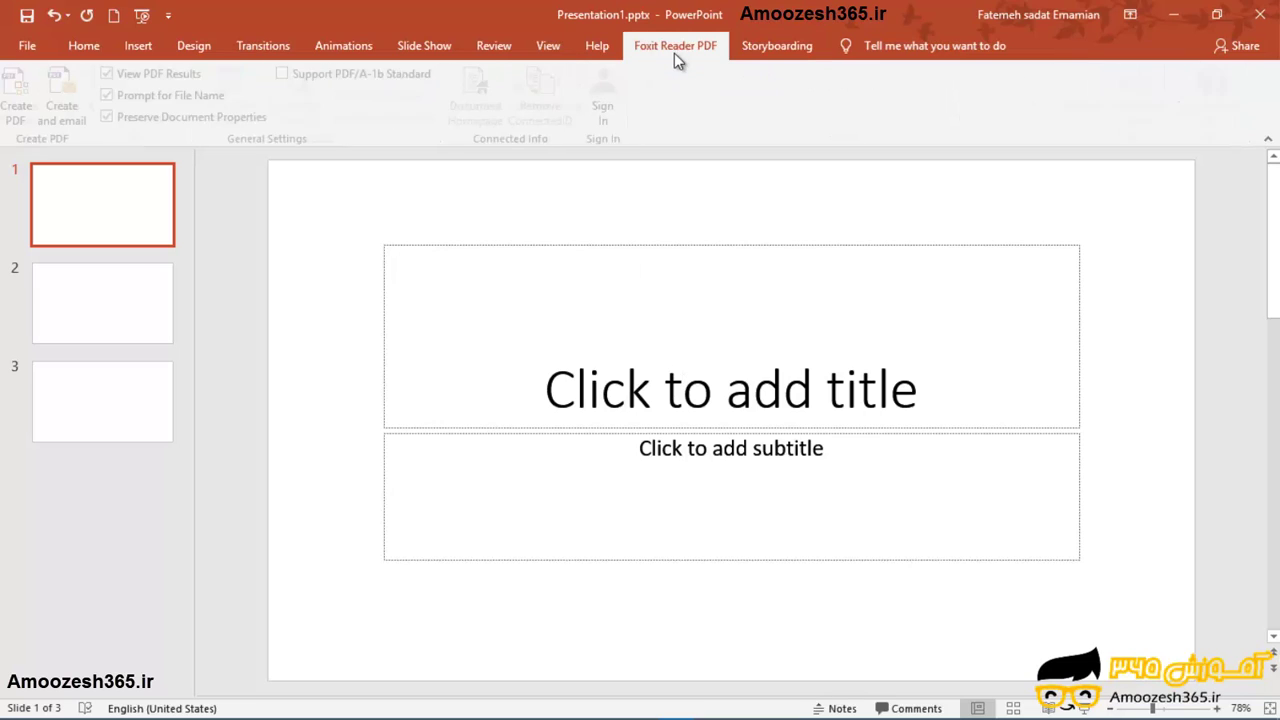